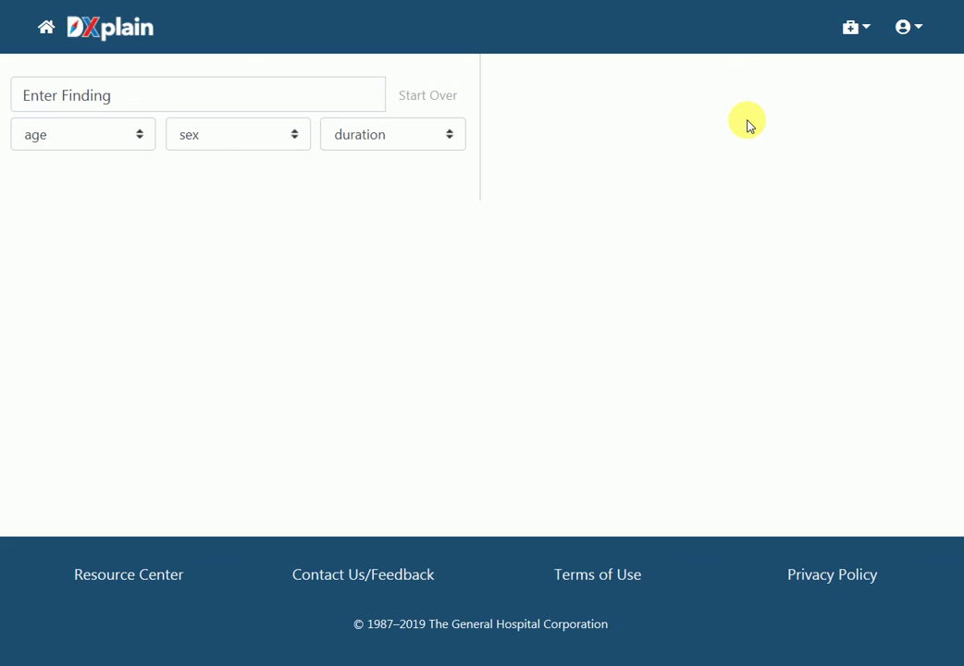
# Set the patient's age to adolescent, sex to male and symptom duration to chronic (> 4 weeks)
pyautogui.click(749, 125)
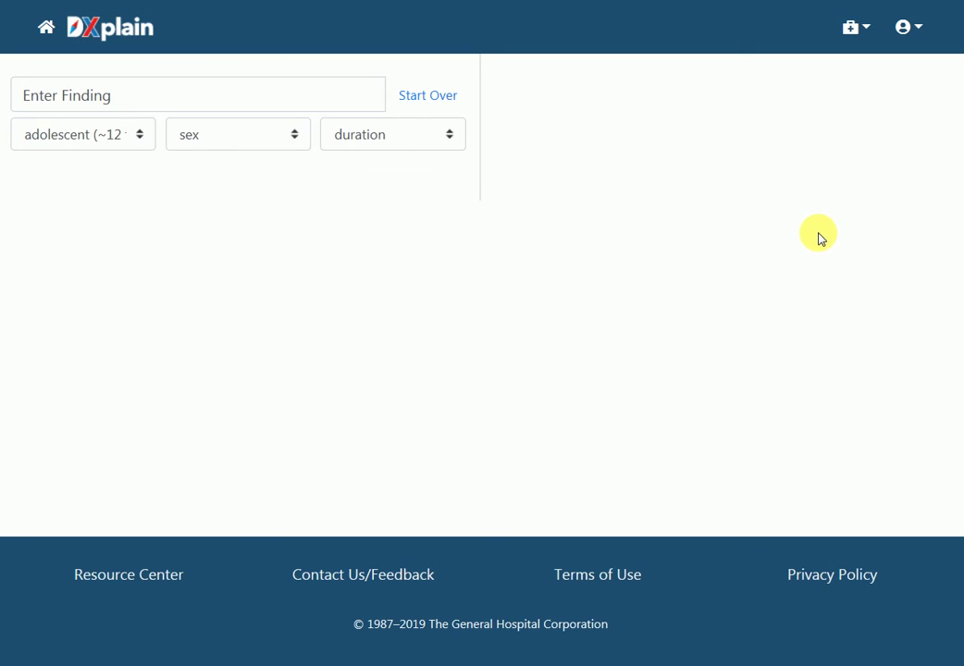
pyautogui.click(148, 139)
pyautogui.click(123, 153)
pyautogui.click(295, 139)
pyautogui.click(240, 178)
pyautogui.click(436, 136)
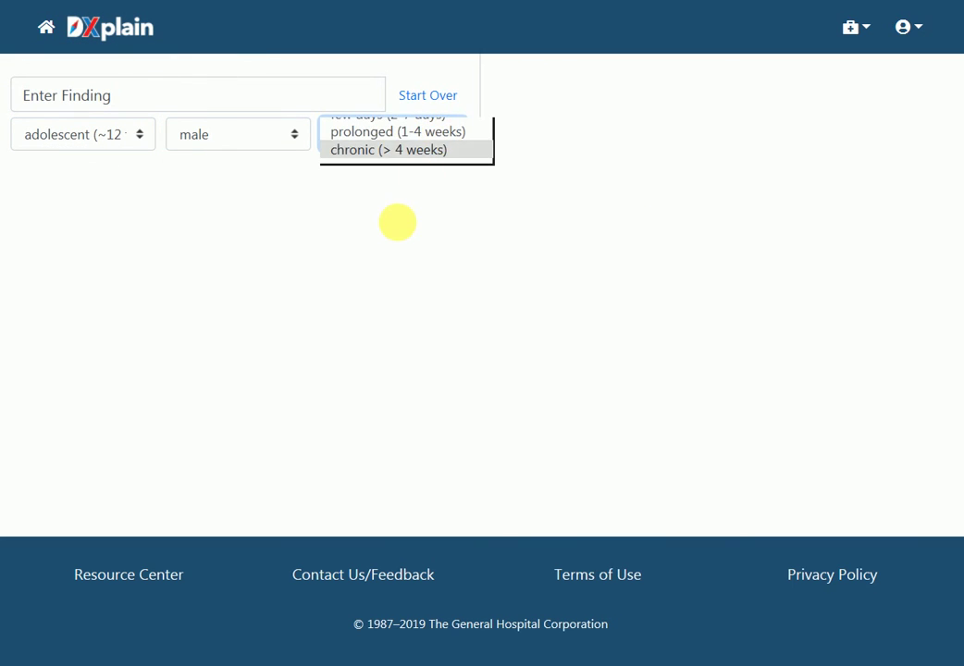
pyautogui.click(396, 225)
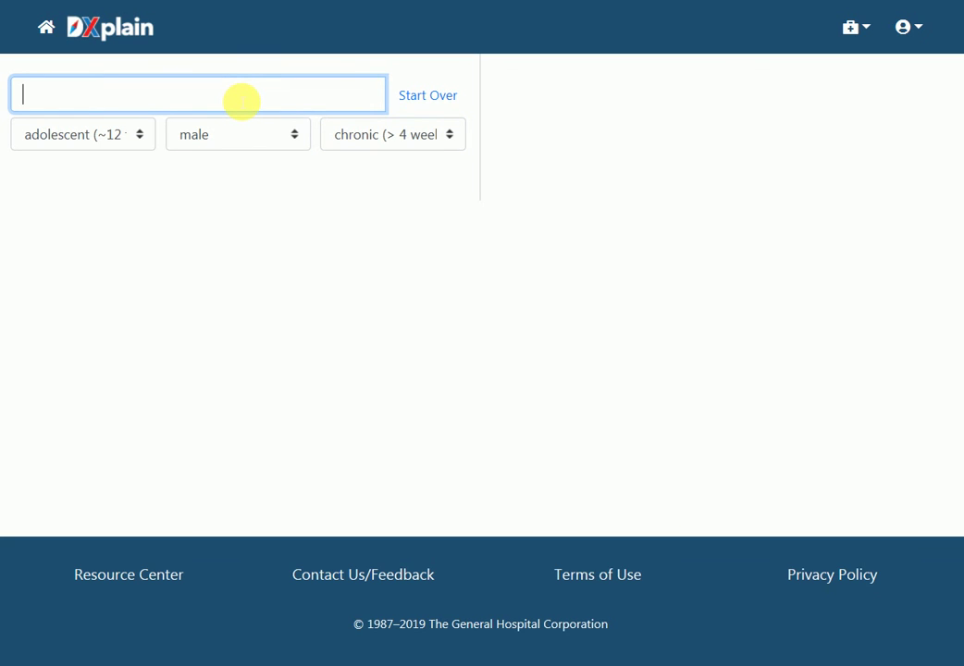
# Add the findings "cough, dry" and "wheezing" to the case
pyautogui.write('dry c')
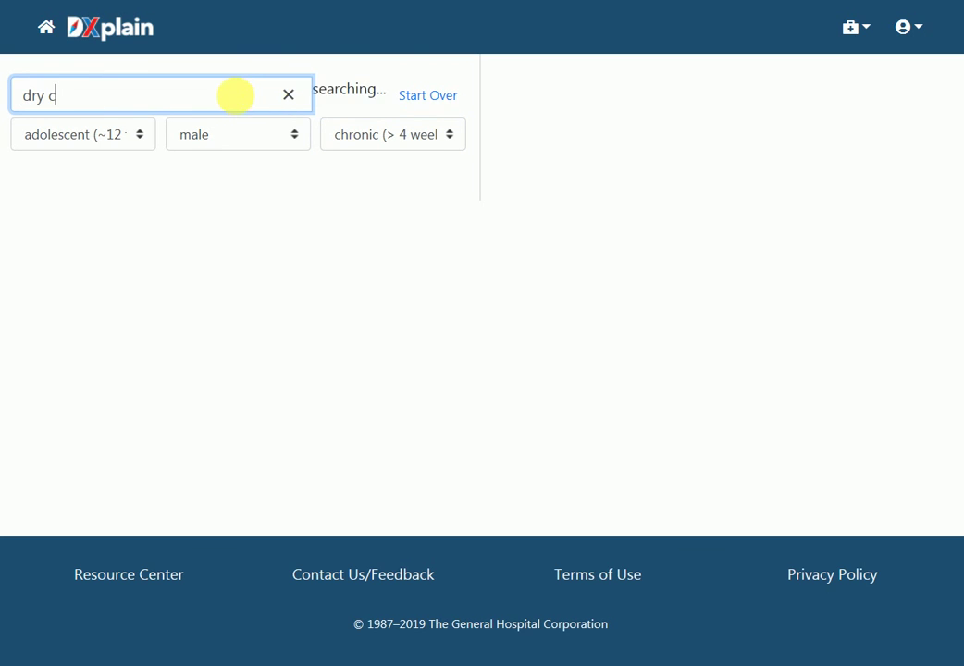
pyautogui.write('ough')
pyautogui.click(161, 139)
pyautogui.write('wheezing')
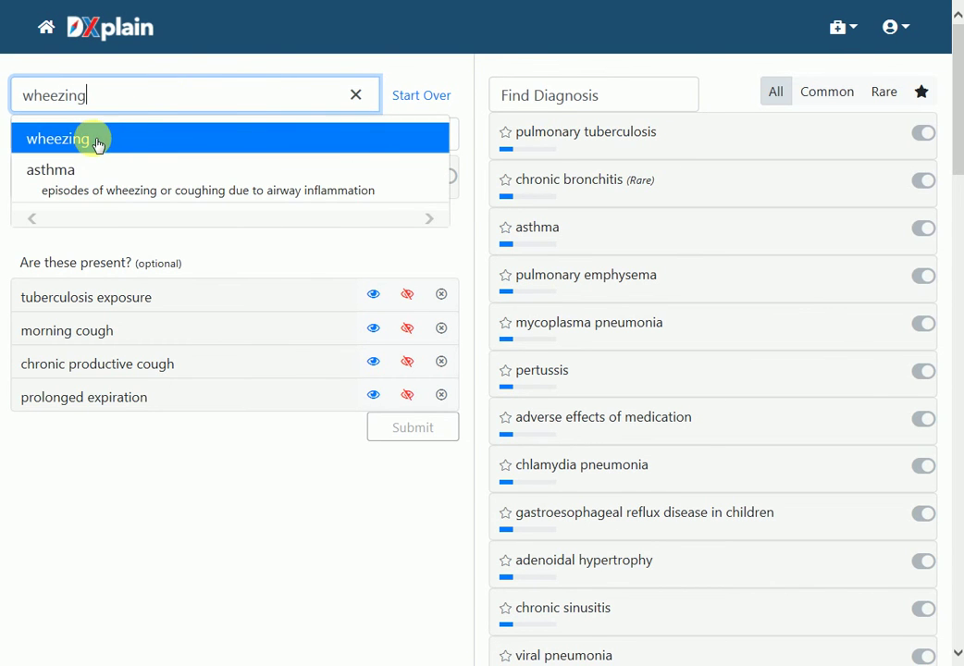
pyautogui.click(92, 132)
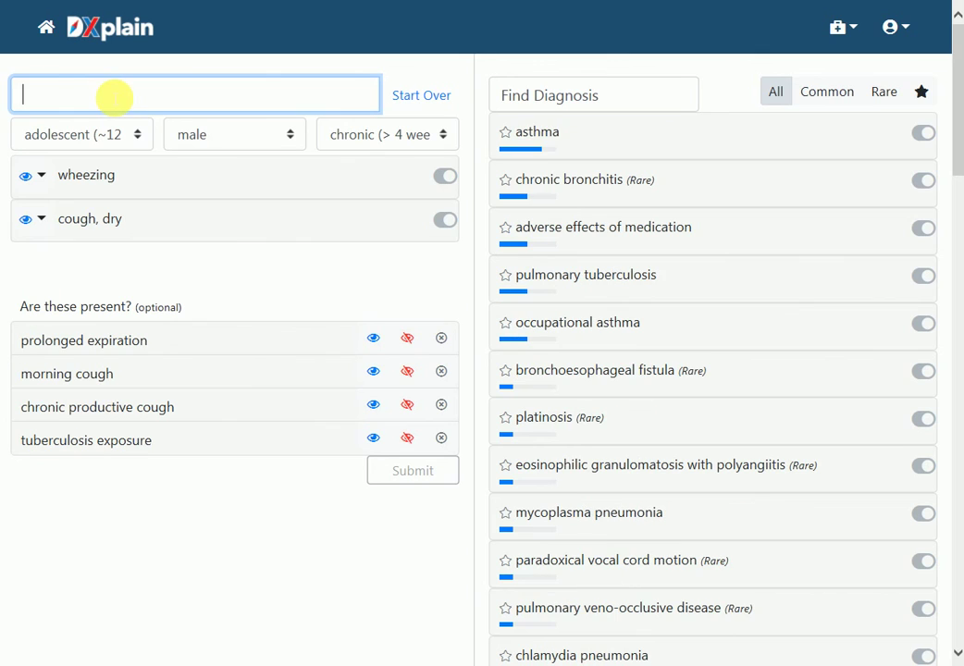
# Add pneumonia and diabetes mellitus to the case's findings
pyautogui.write('pneumonia')
pyautogui.press('Return')
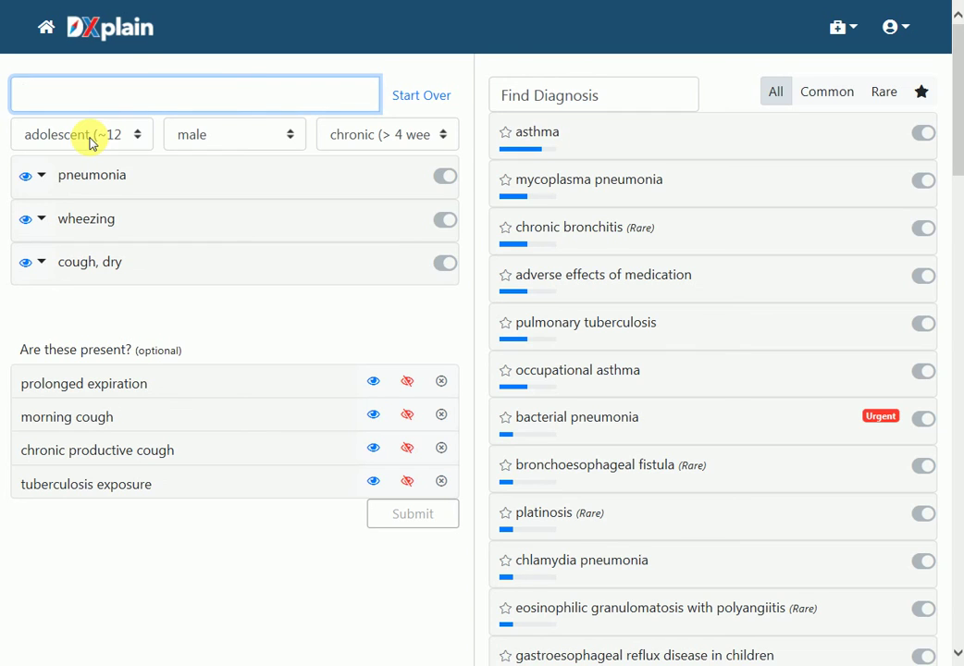
pyautogui.write('diabetes')
pyautogui.click(105, 174)
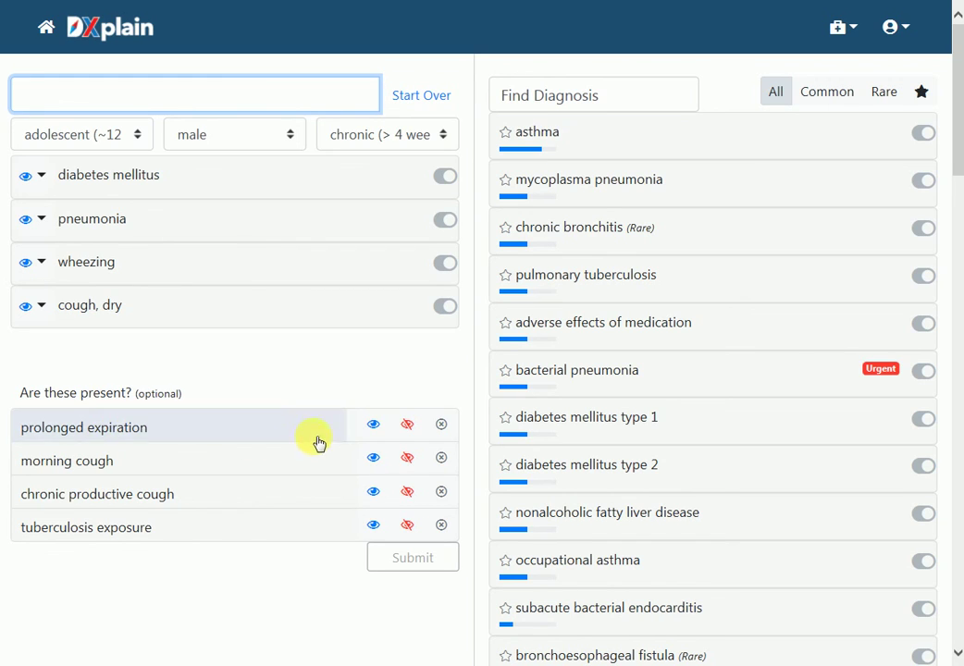
# Answer the suggested findings with prolonged expiration present and tuberculosis exposure absent, view the latter's explanation, and submit the answers
pyautogui.click(372, 426)
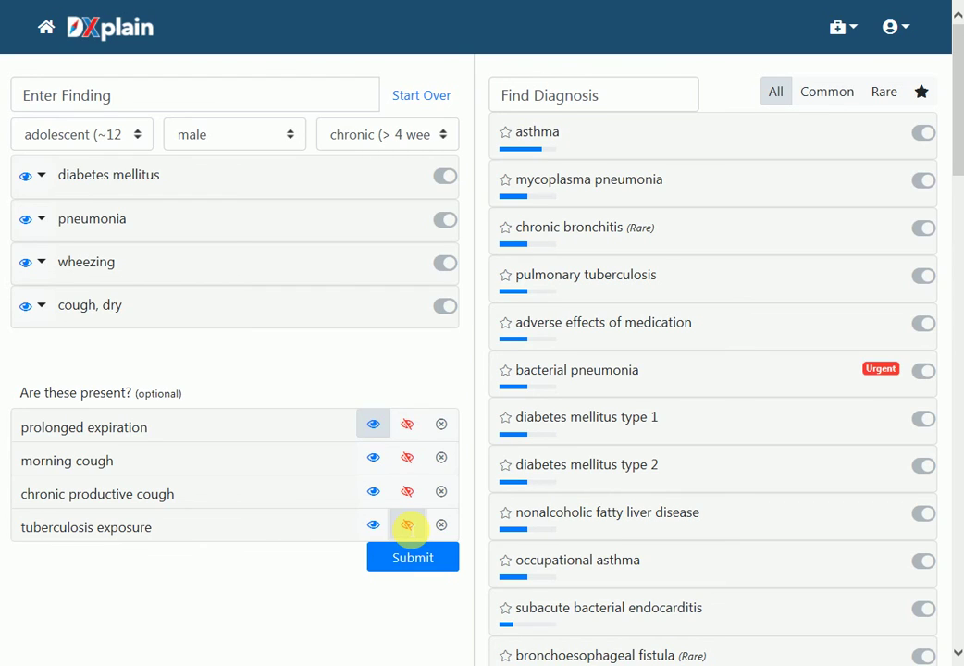
pyautogui.click(407, 524)
pyautogui.click(188, 537)
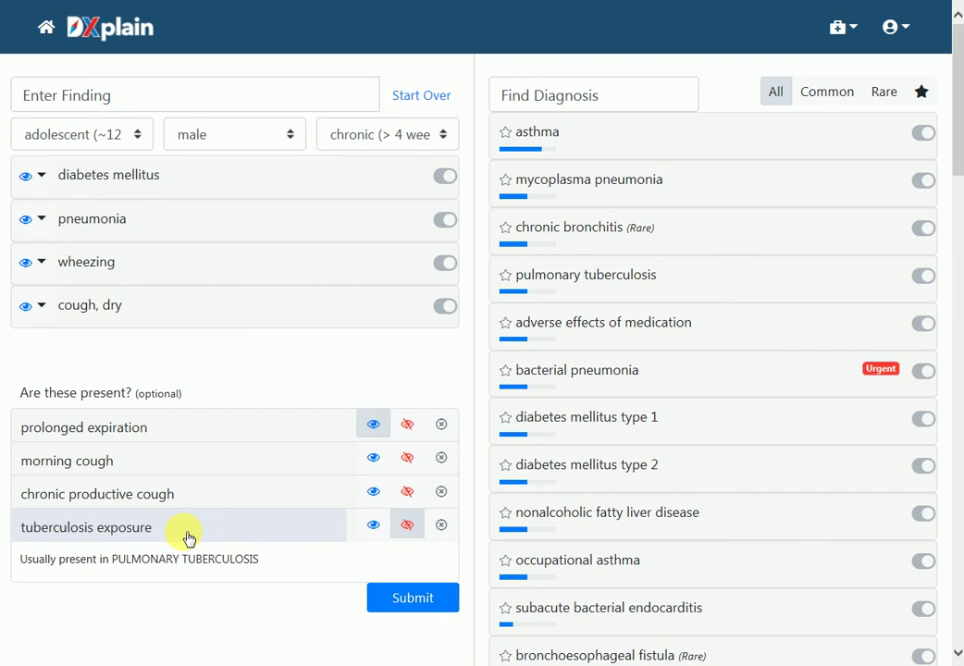
pyautogui.click(410, 599)
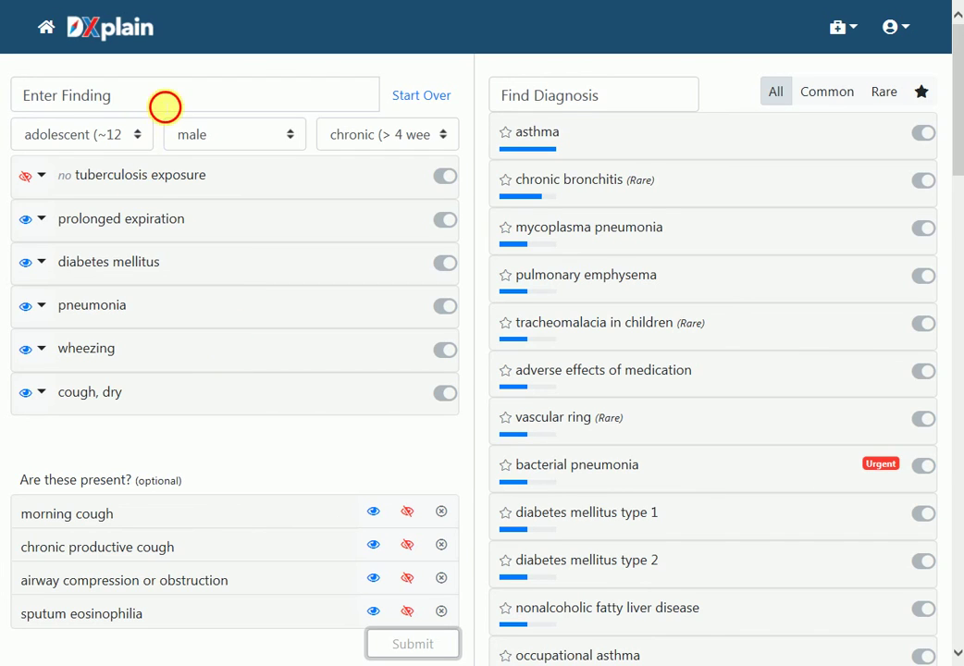
# Look up eczema and eosinophils, adding "dermatitis, atopic" and "eosinophils increased" as findings
pyautogui.click(171, 98)
pyautogui.write('eczema')
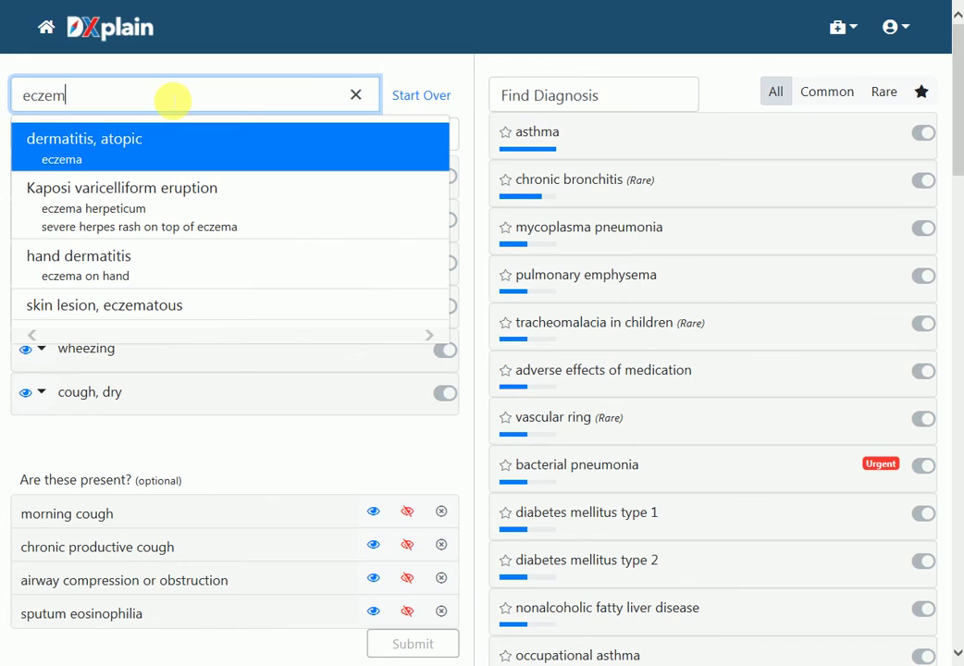
pyautogui.click(148, 134)
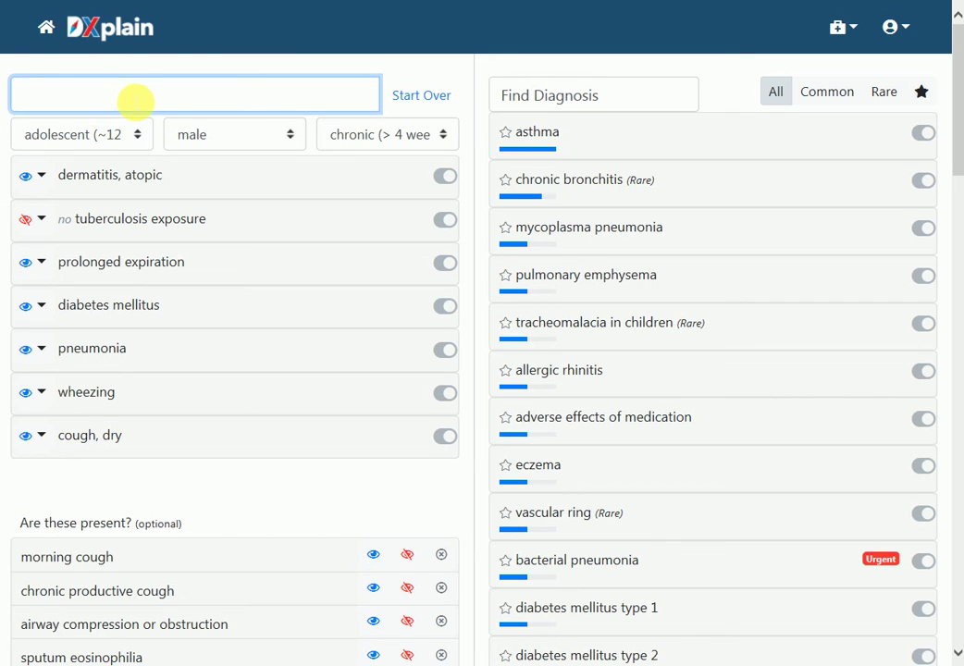
pyautogui.write('eosinophils')
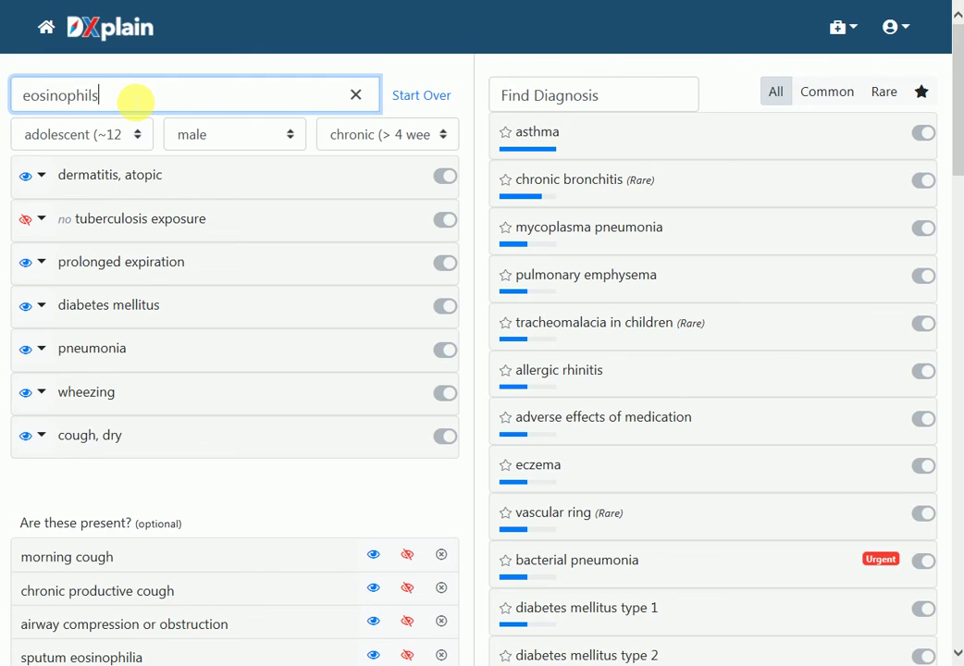
pyautogui.click(123, 138)
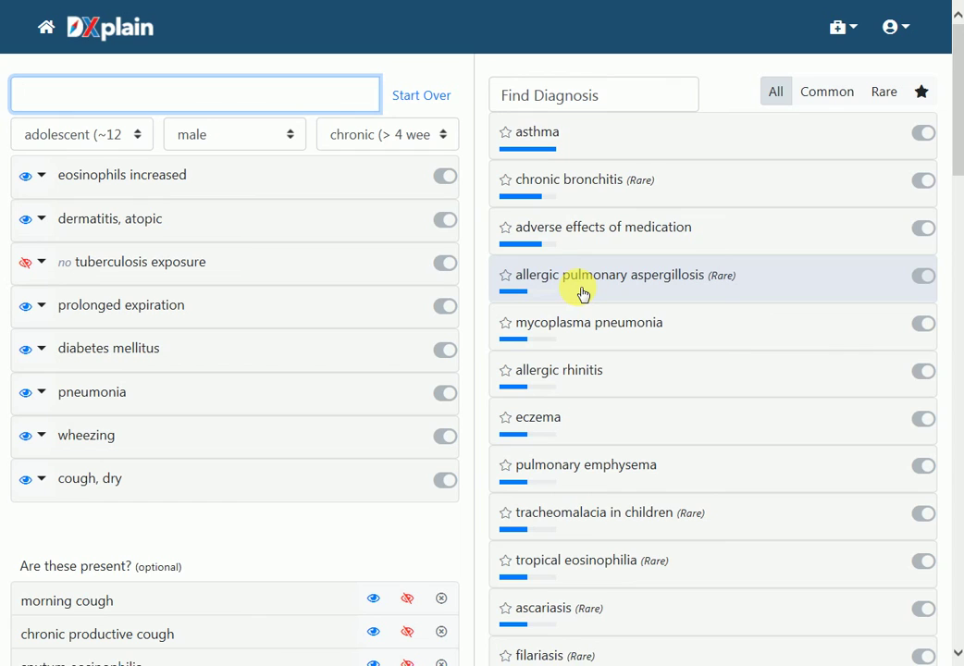
# Examine the explanation for the allergic pulmonary aspergillosis diagnosis and show the available case management options
pyautogui.click(580, 293)
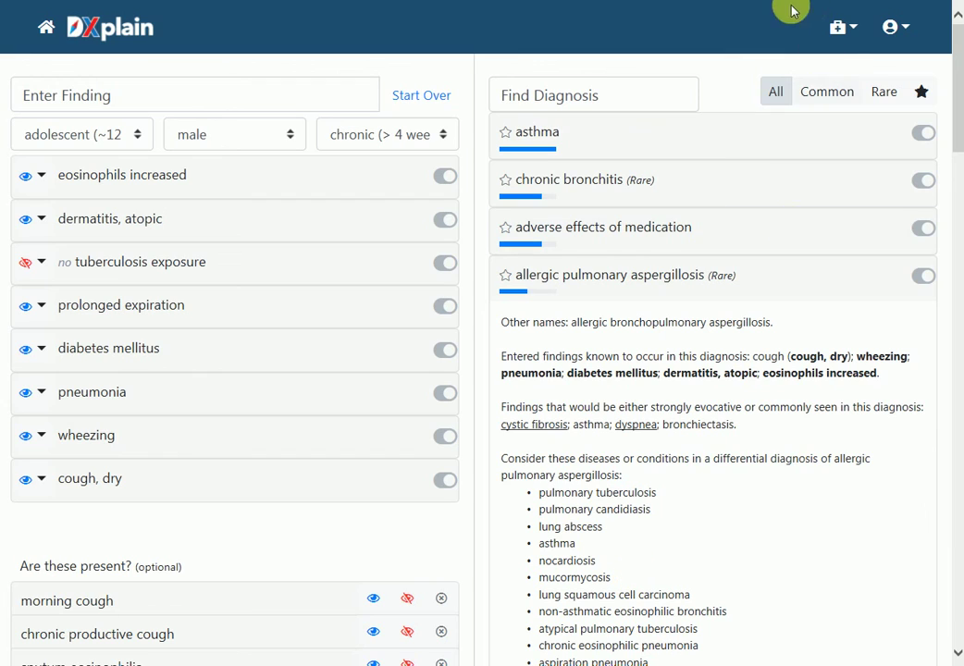
pyautogui.click(861, 33)
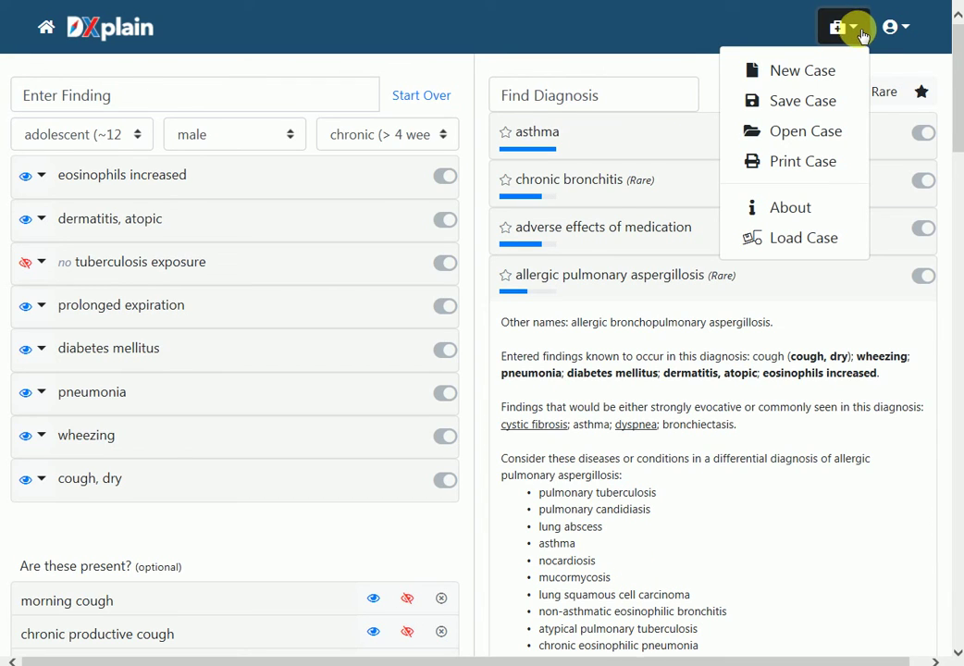
# Open the "Using DXplain" guide in the Resource Center and look through it to the end
pyautogui.scroll(-7, 614, 547)
pyautogui.scroll(-8, 620, 552)
pyautogui.scroll(-1, 624, 558)
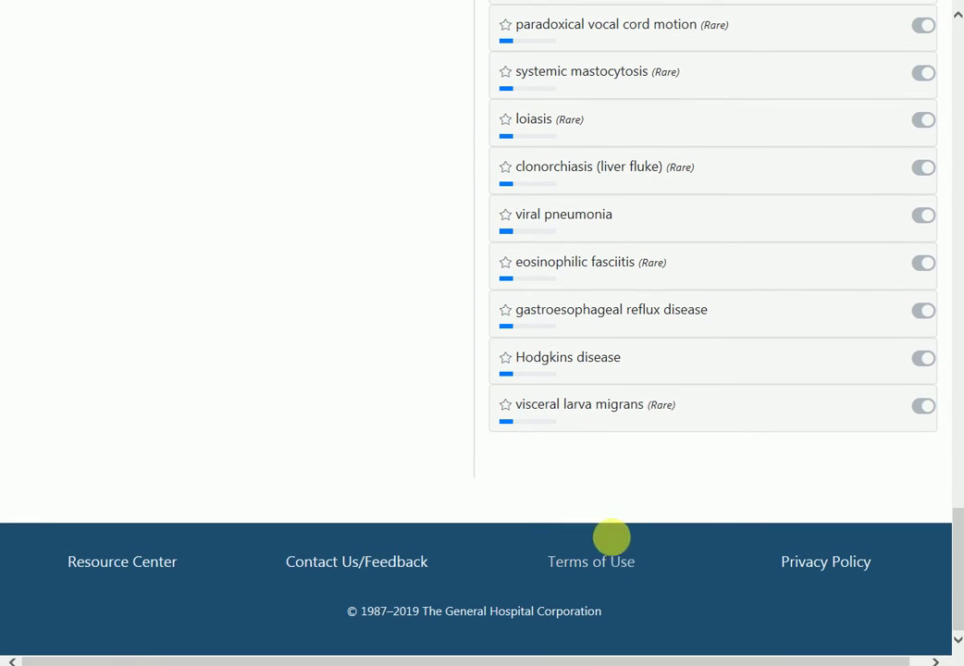
pyautogui.click(139, 563)
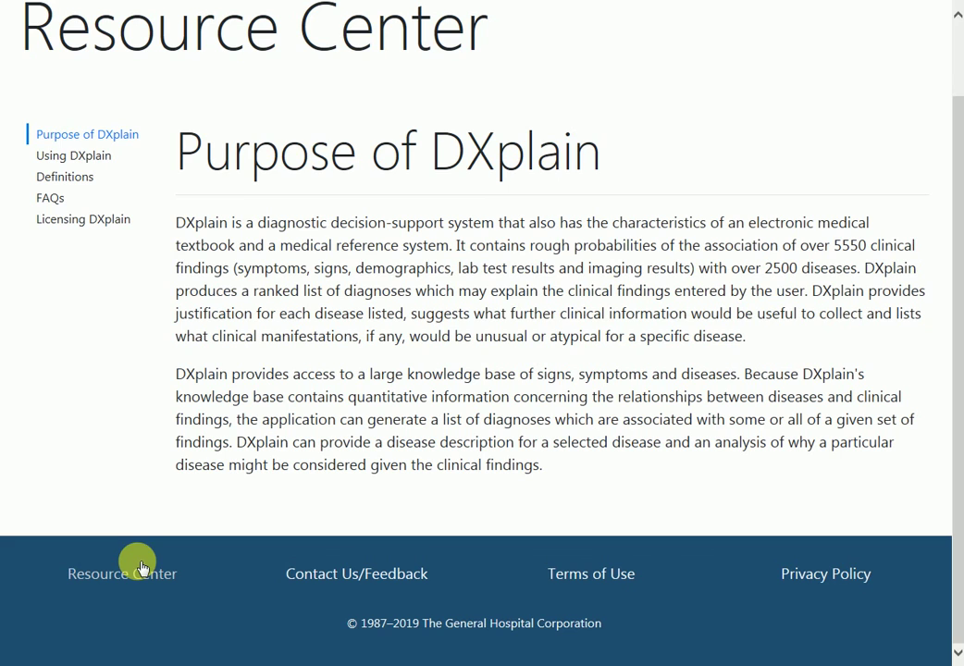
pyautogui.click(72, 155)
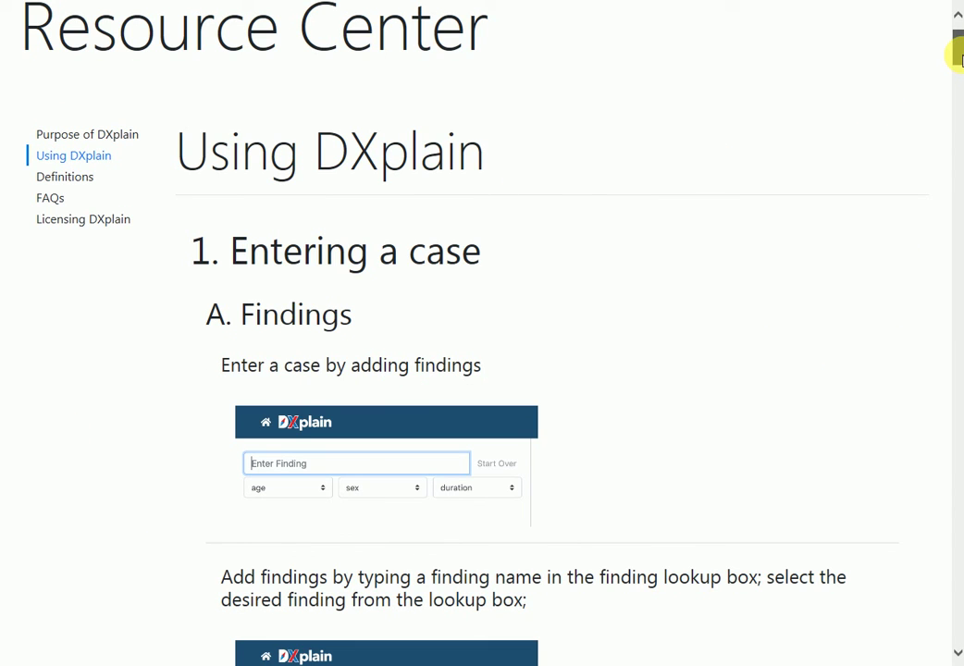
pyautogui.moveTo(958, 55); pyautogui.dragTo(688, 655)
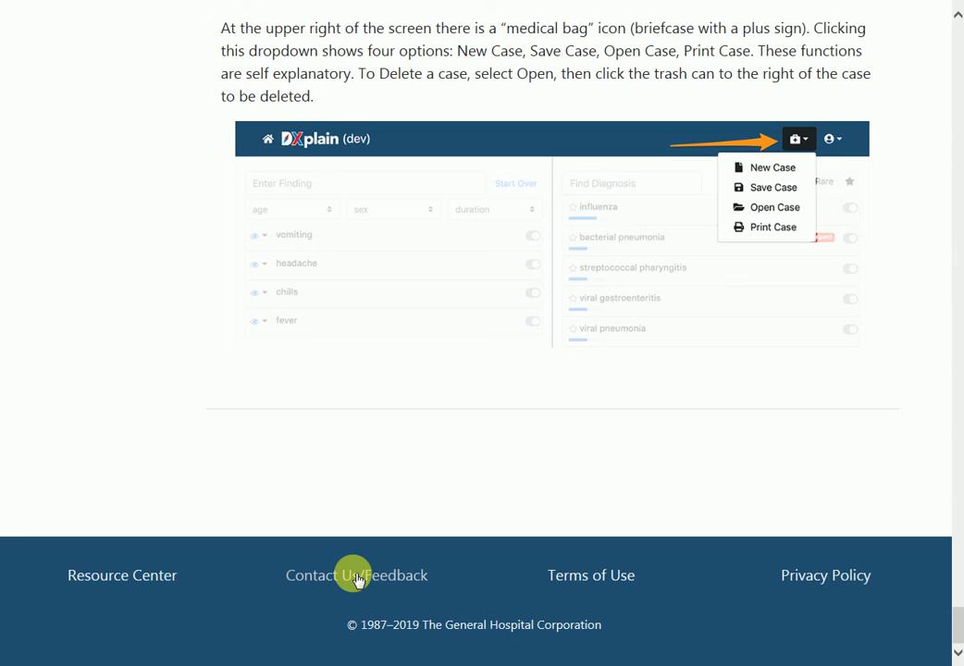